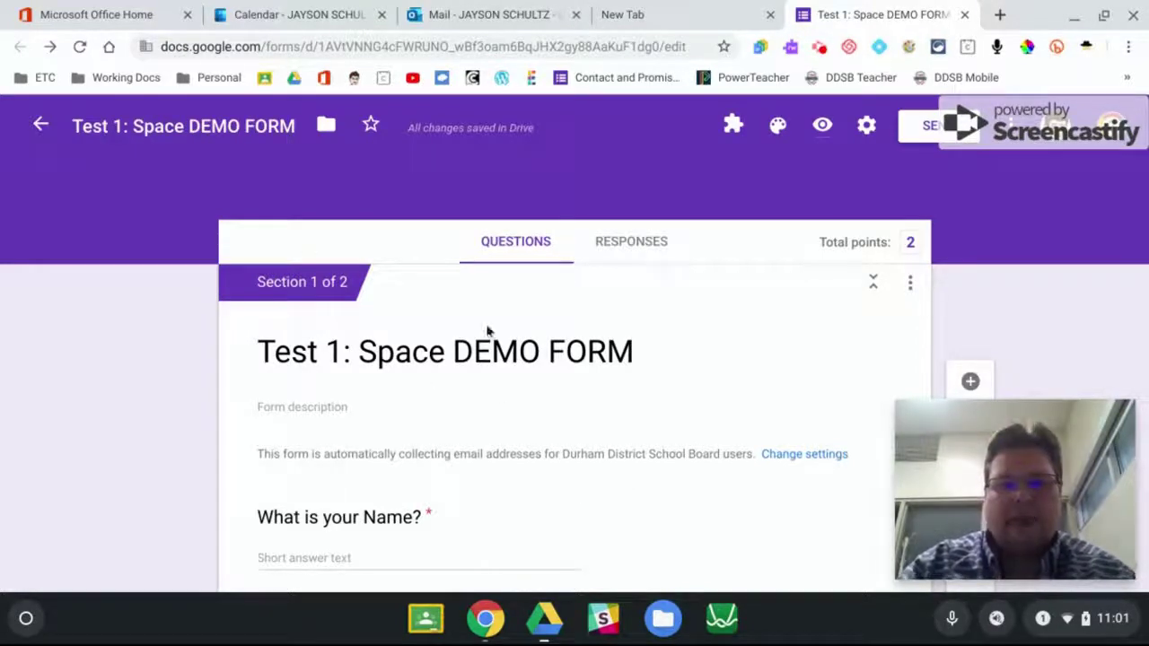
Open the form settings and turn off collecting respondents' email addresses
scroll(576, 372, "down", 4)
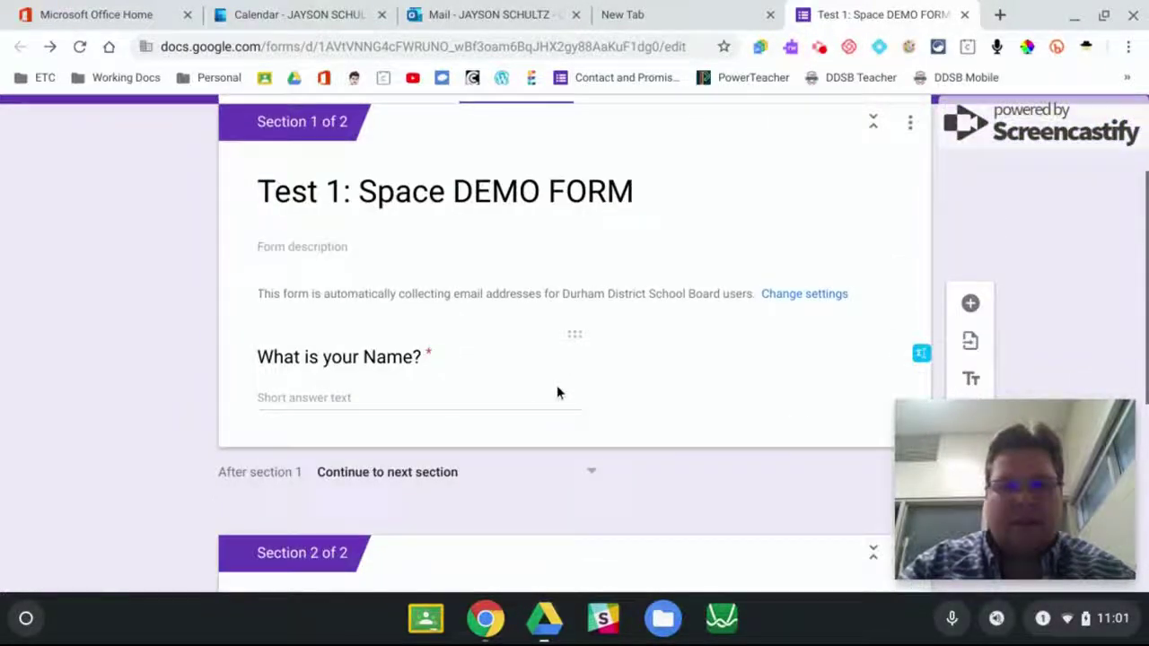
scroll(599, 305, "down", 3)
scroll(508, 384, "up", 4)
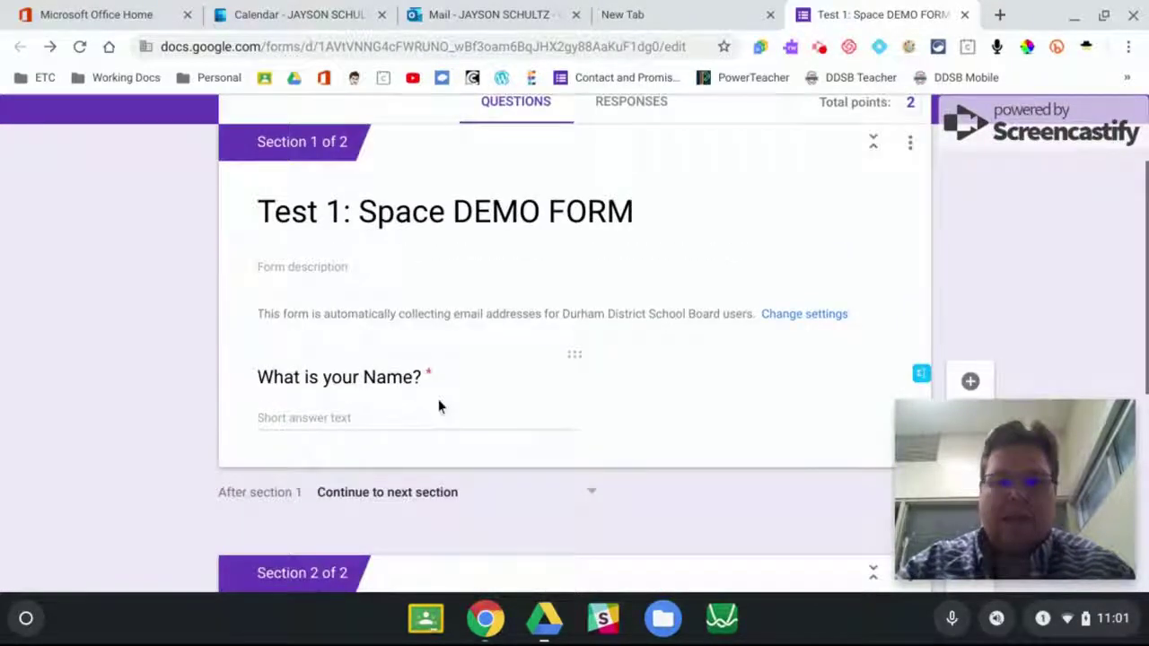
scroll(539, 409, "down", 5)
scroll(617, 417, "down", 2)
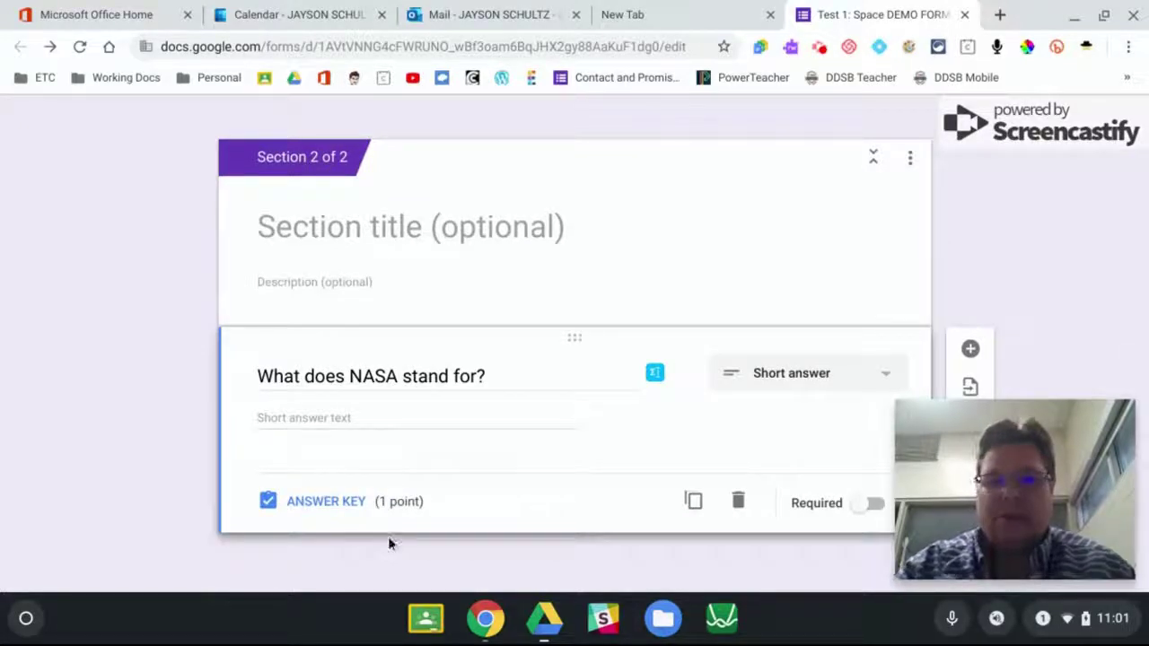
scroll(800, 363, "up", 10)
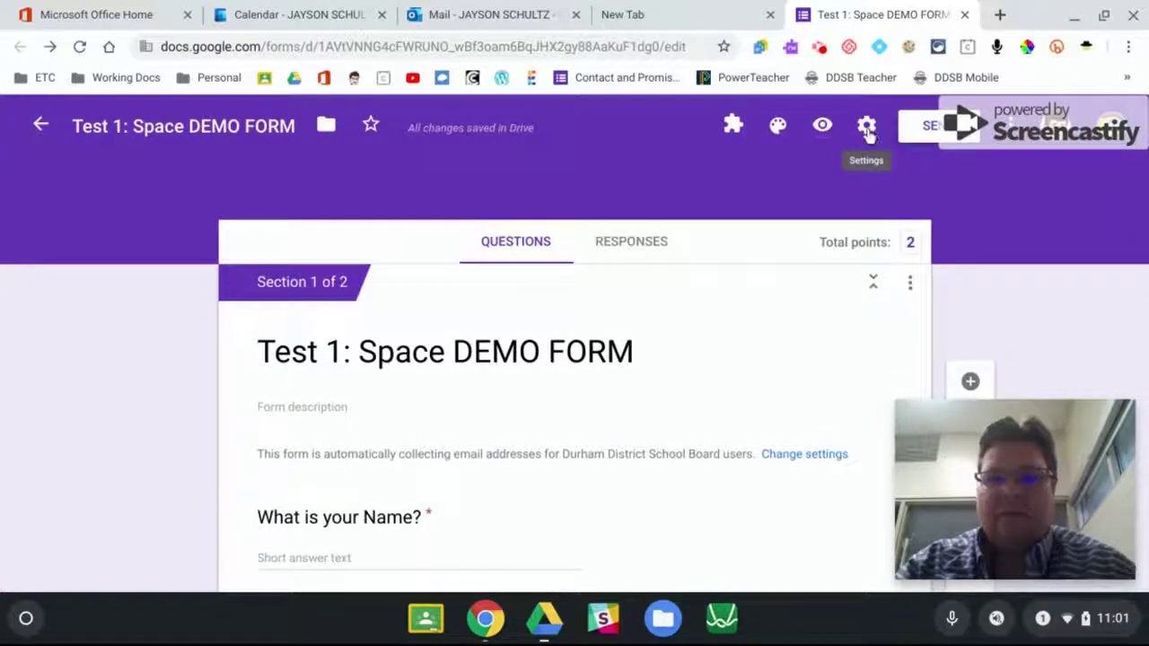
left_click(866, 135)
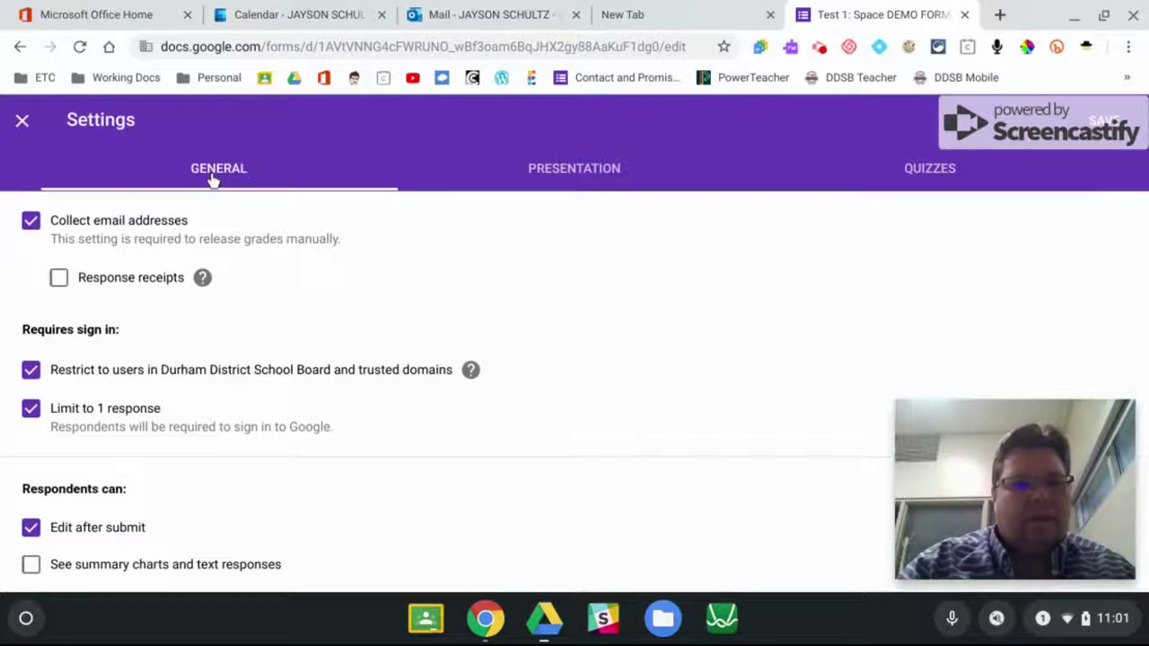
left_click(31, 222)
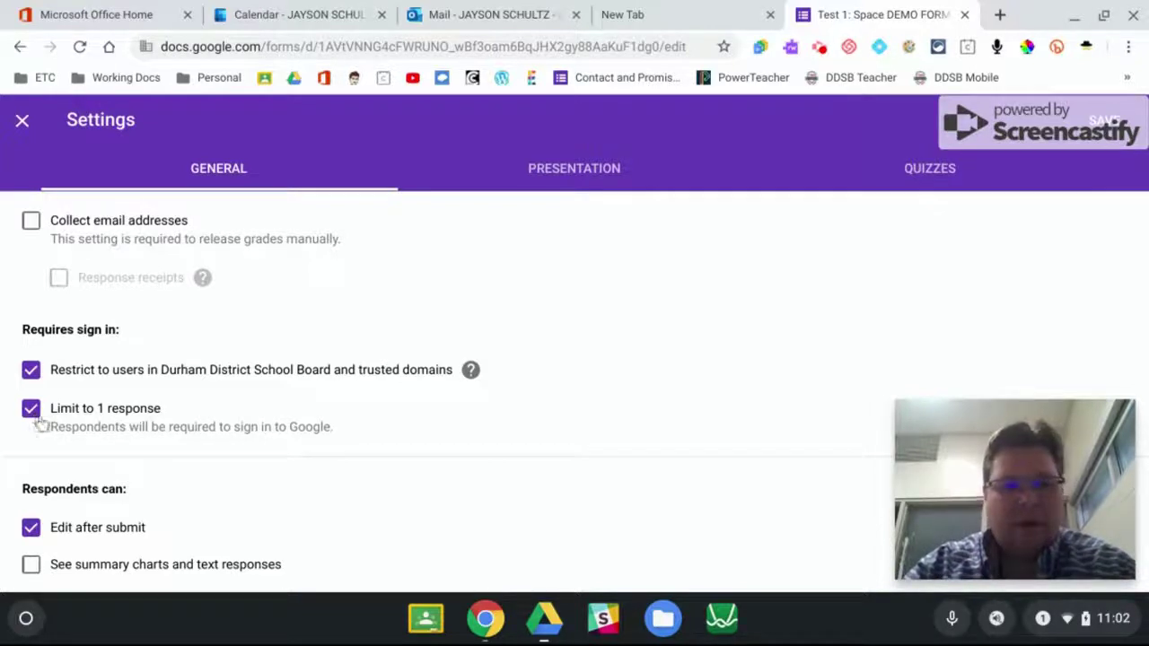
Toggle Edit after submit off and on, leaving respondents allowed to edit after submitting
left_click(32, 534)
left_click(33, 534)
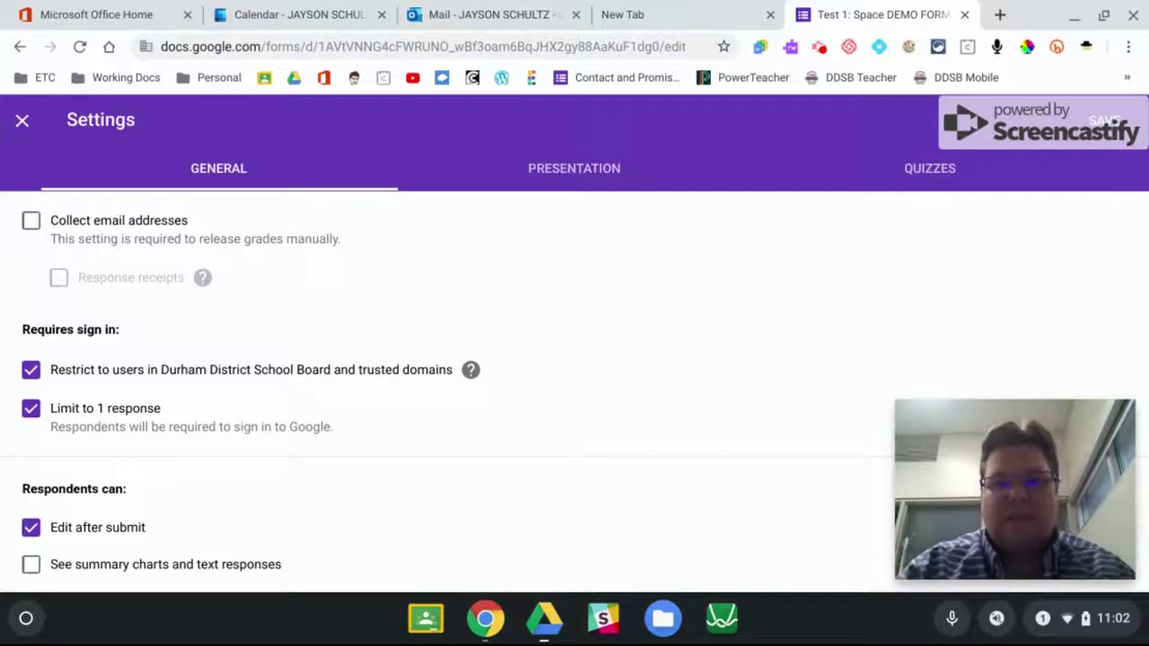
left_click(32, 532)
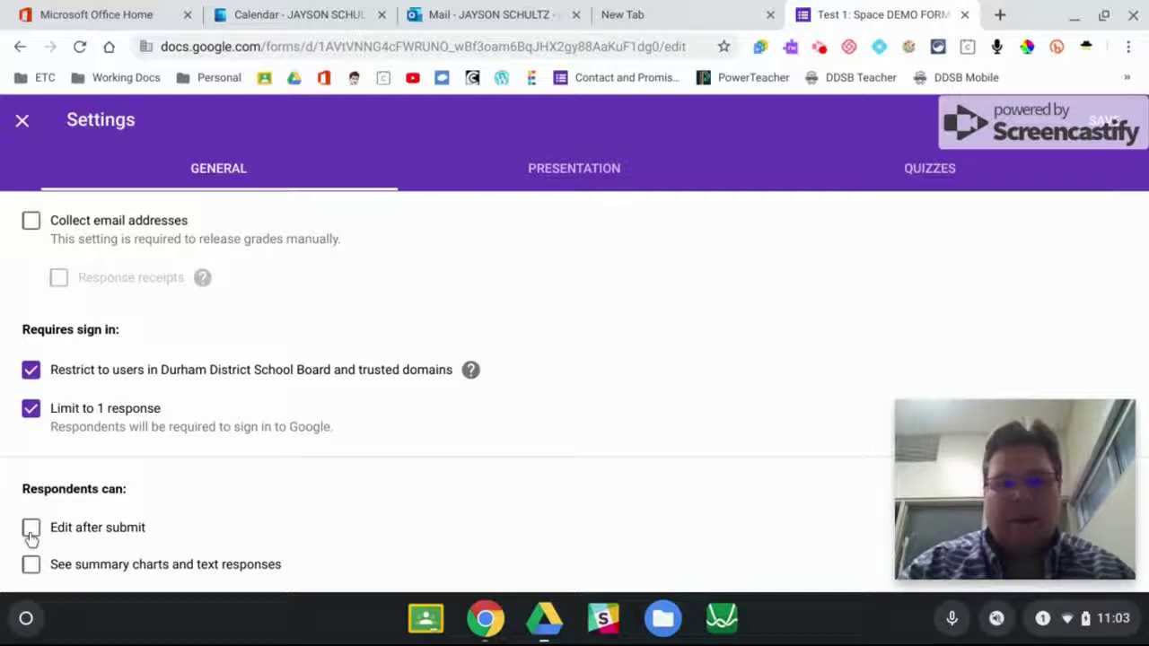
left_click(31, 535)
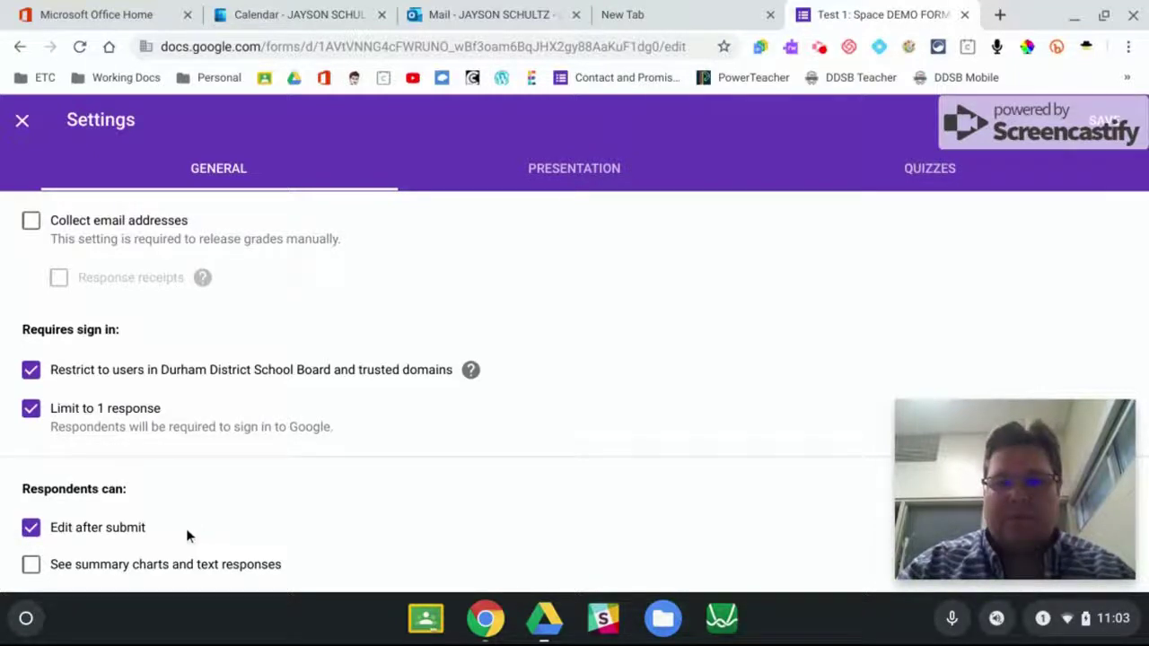
Review the Presentation and Quizzes settings, including the confirmation message, then return to General
left_click(566, 175)
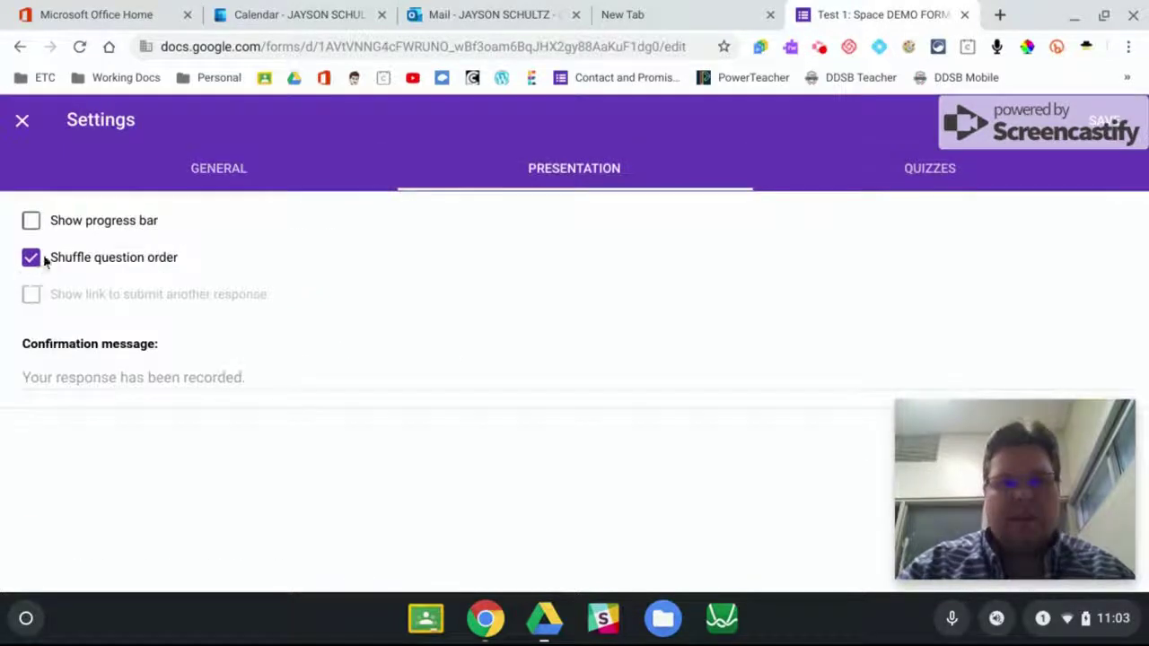
left_click(52, 378)
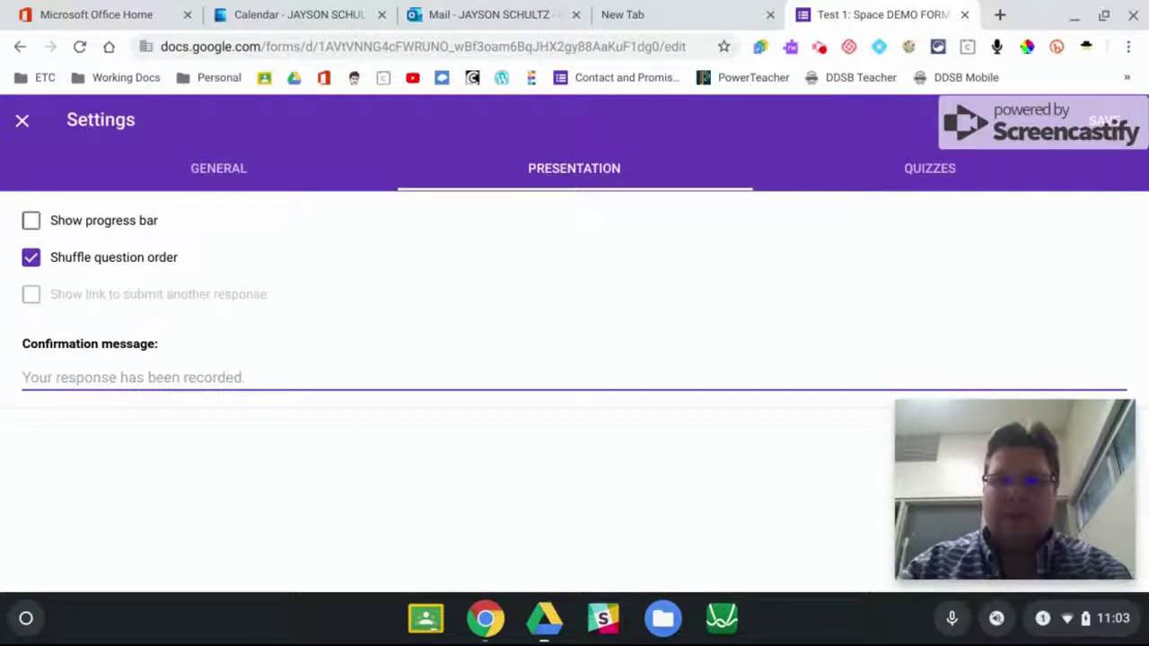
left_click(930, 170)
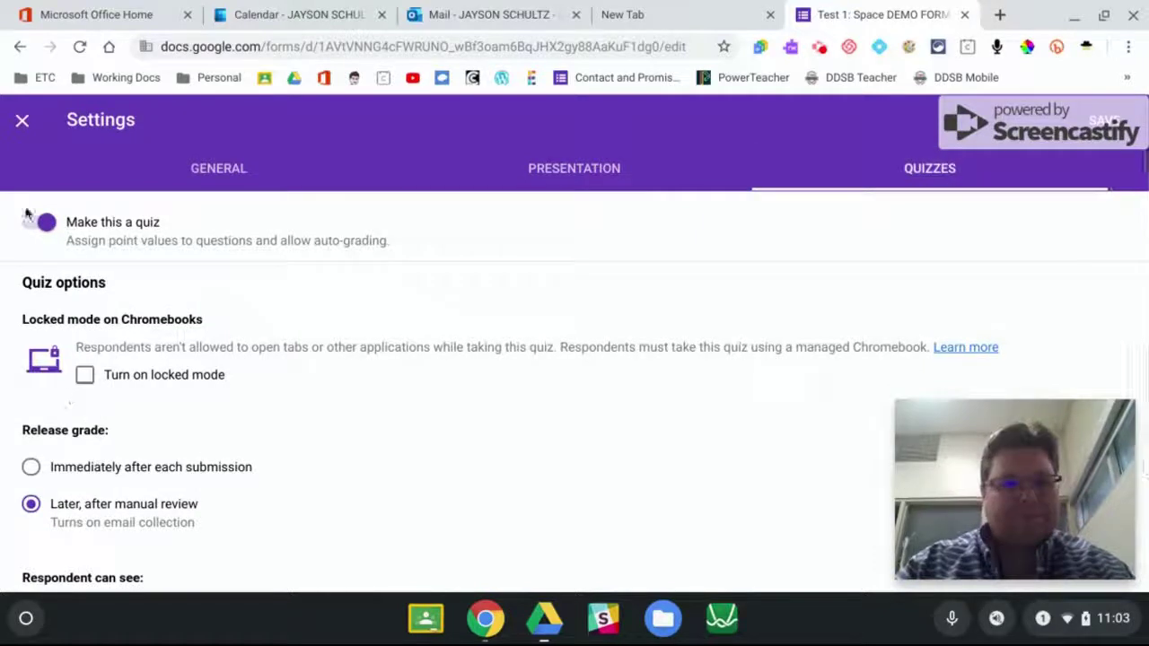
scroll(257, 437, "down", 2)
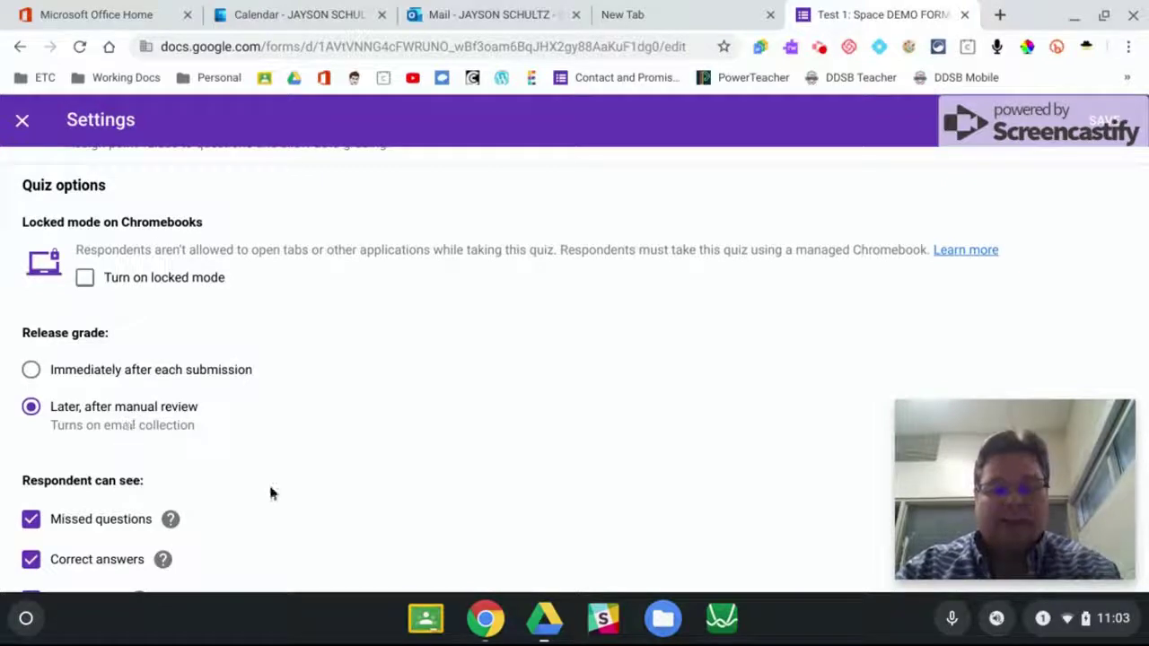
scroll(88, 511, "down", 1)
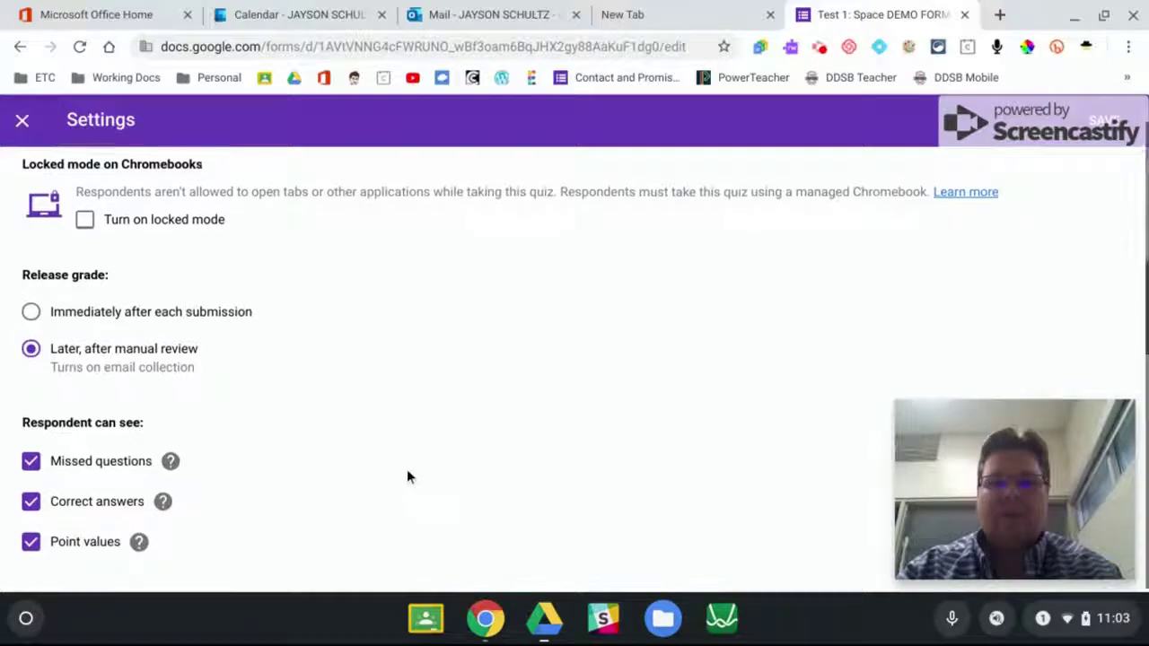
scroll(407, 469, "up", 3)
left_click(563, 173)
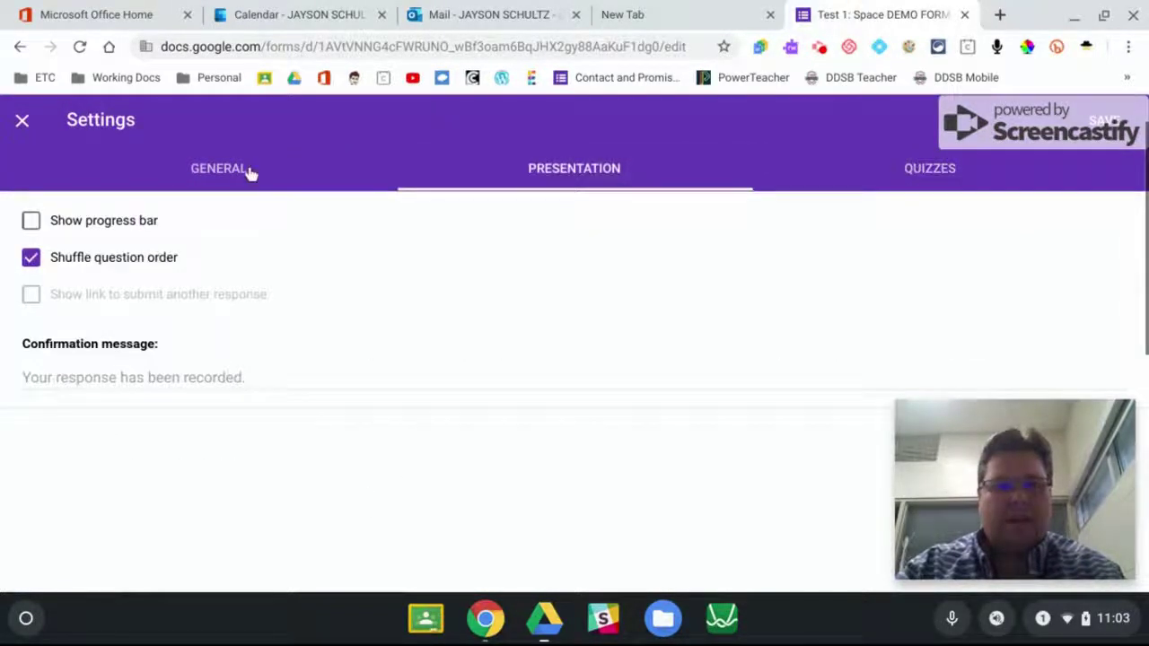
left_click(219, 172)
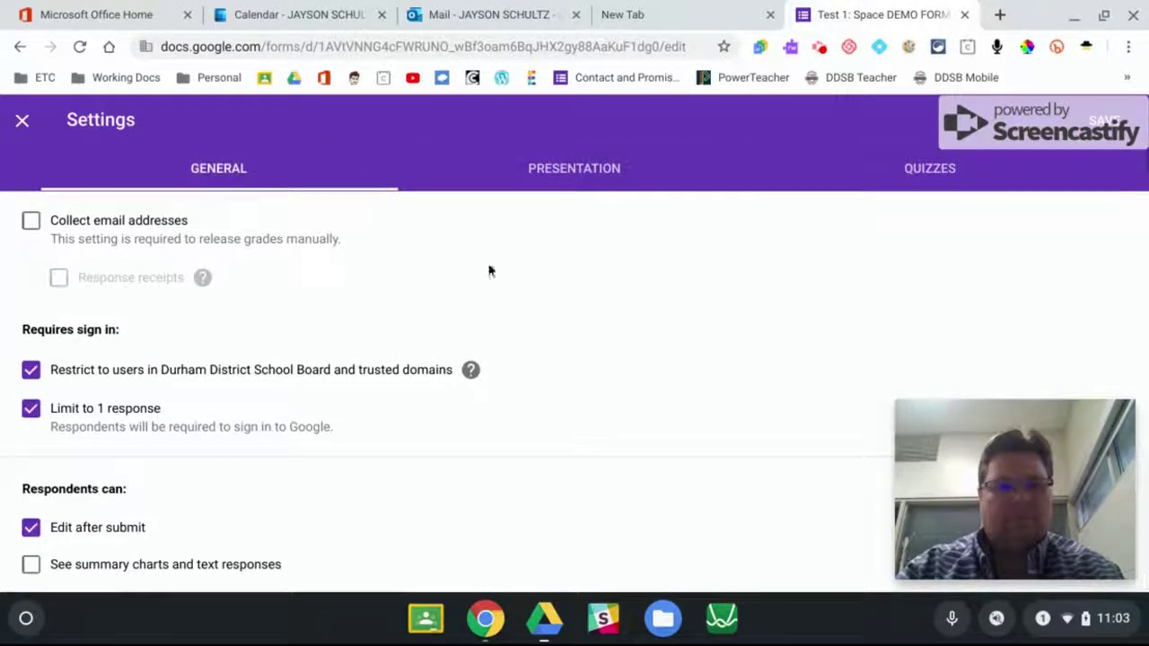
Save the settings and open the student preview of the form
left_click(1106, 122)
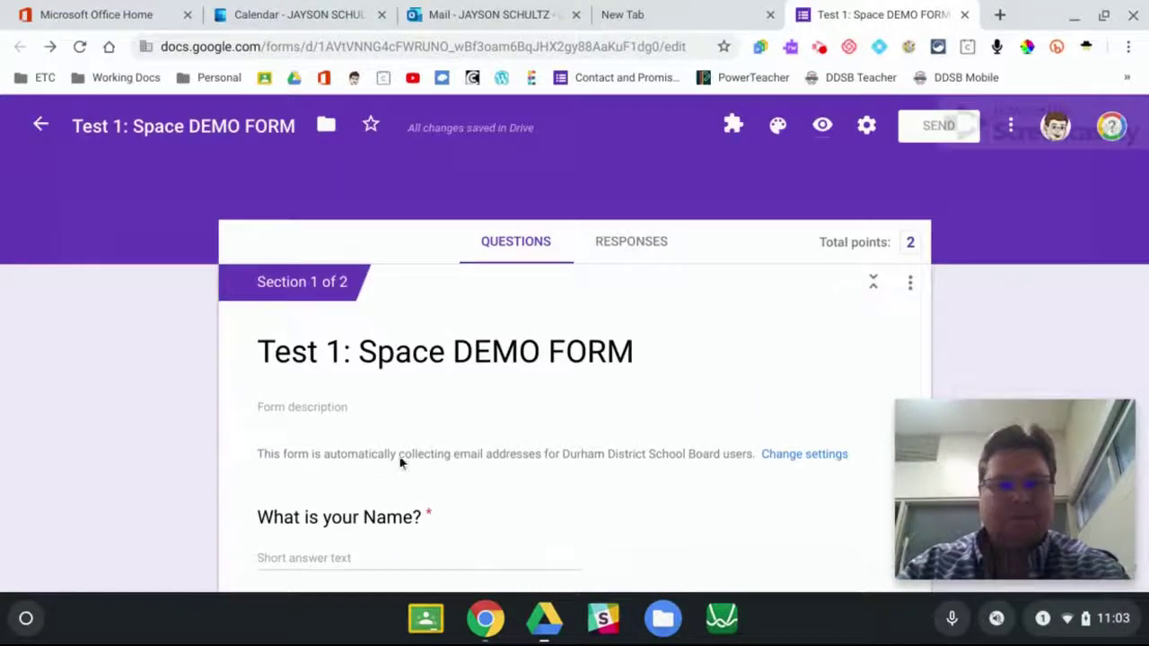
scroll(377, 493, "down", 2)
left_click(301, 415)
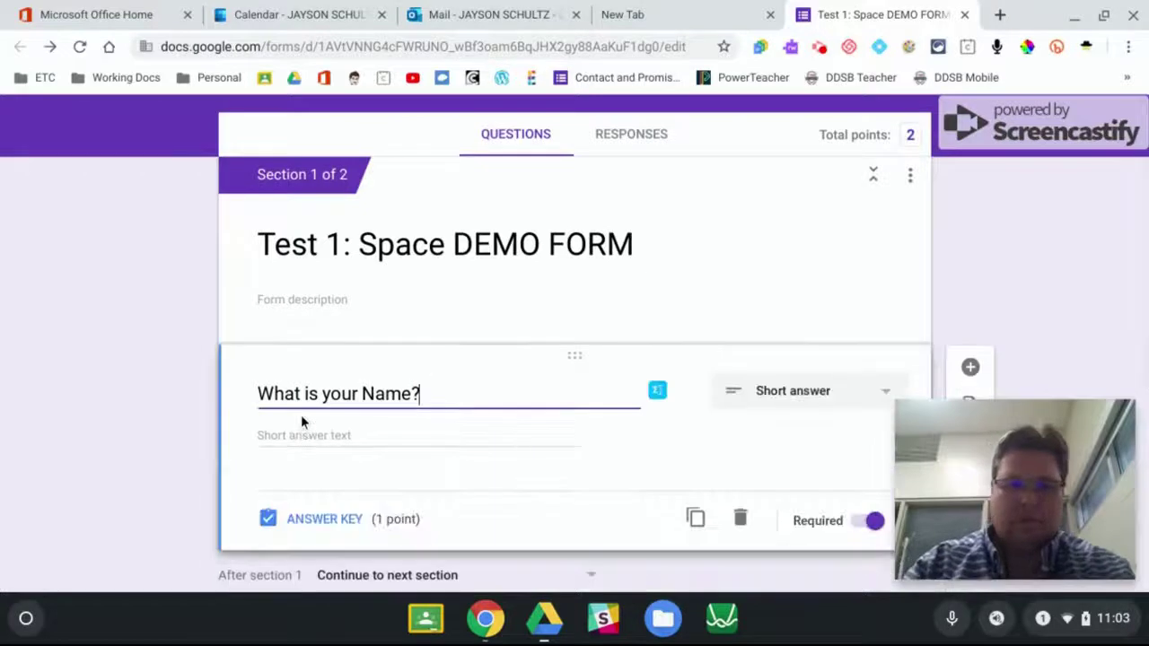
scroll(772, 162, "up", 2)
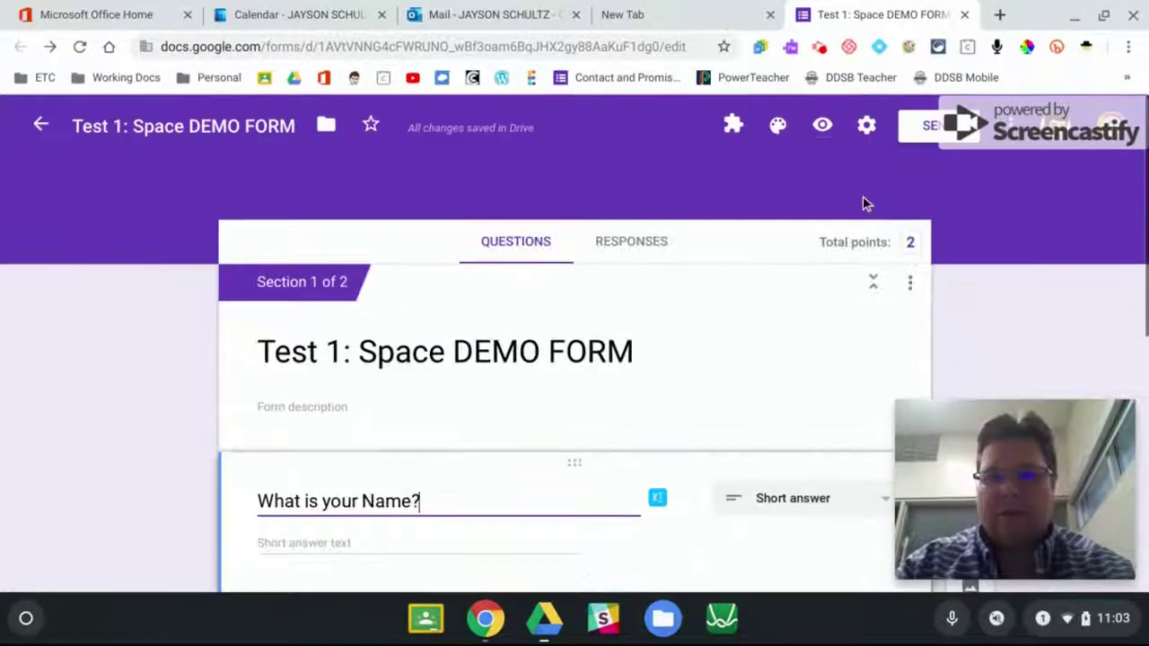
left_click(823, 127)
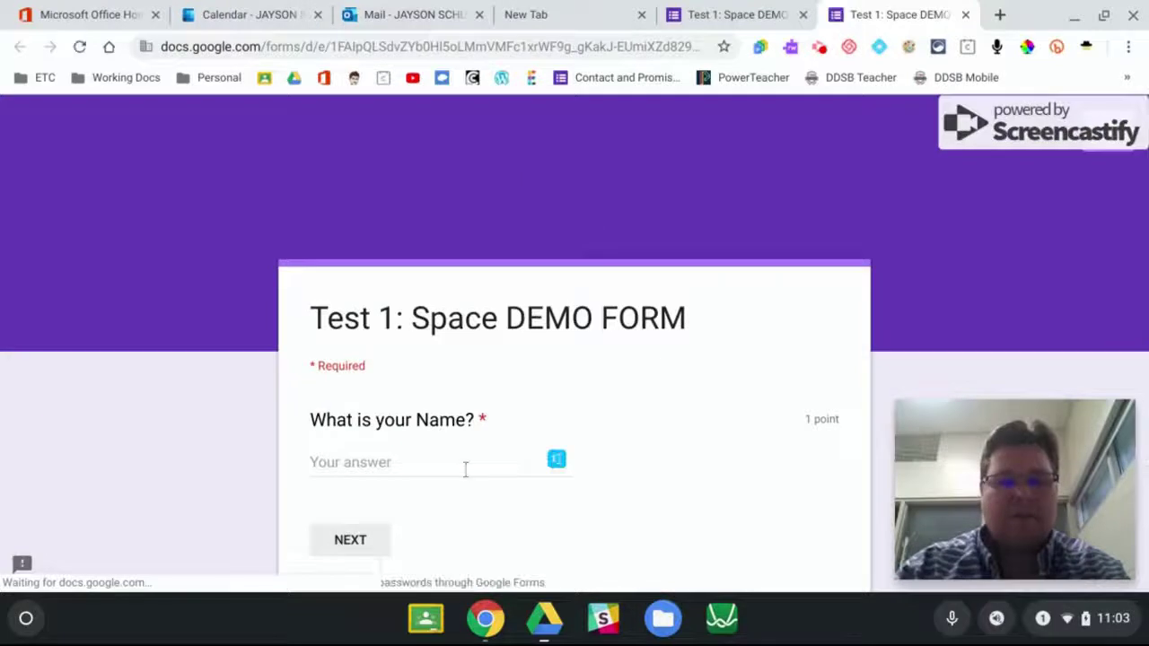
Enter the respondent's first name, answer 'I don't know' to the NASA question, and submit
left_click(393, 462)
type("Jayson")
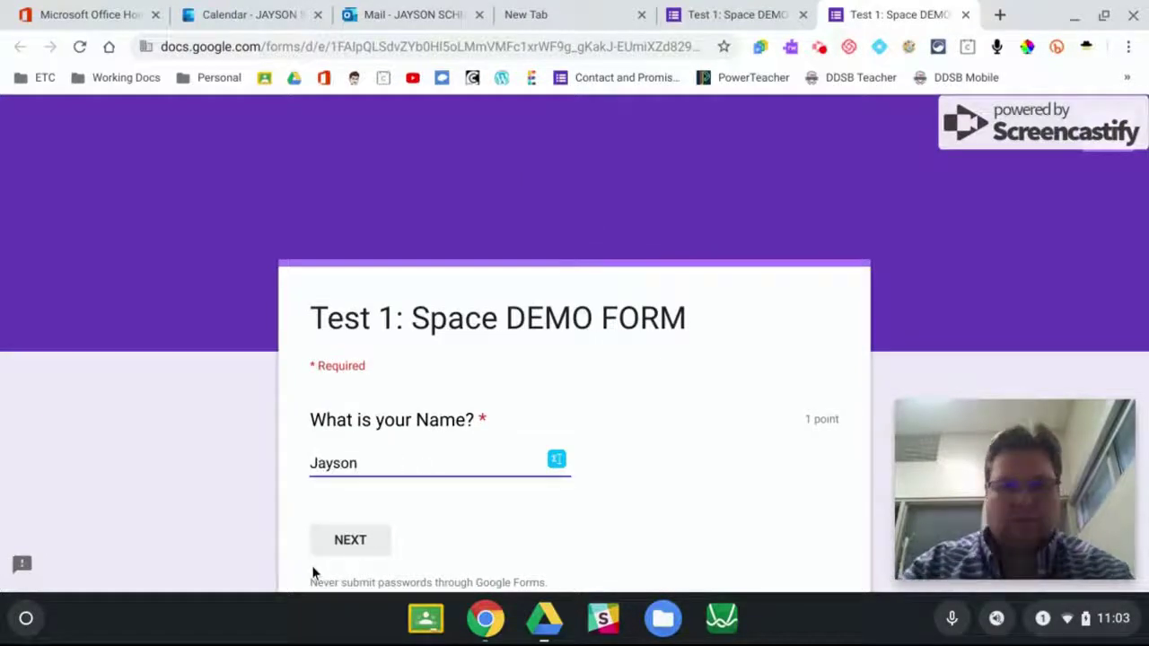
left_click(350, 547)
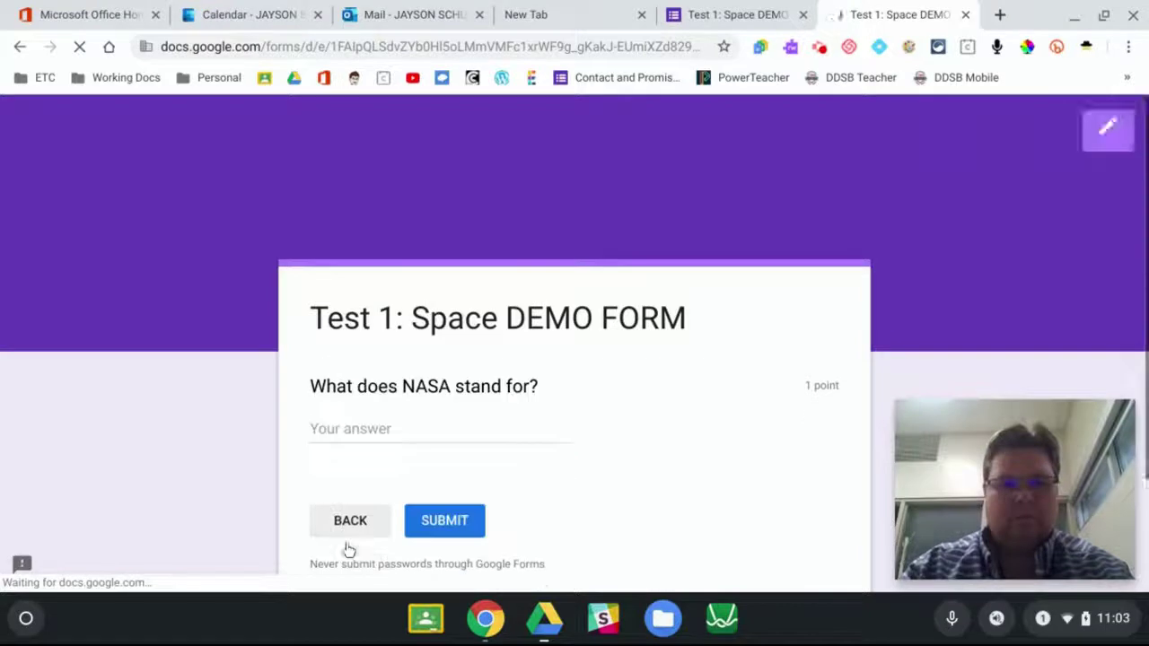
left_click(398, 430)
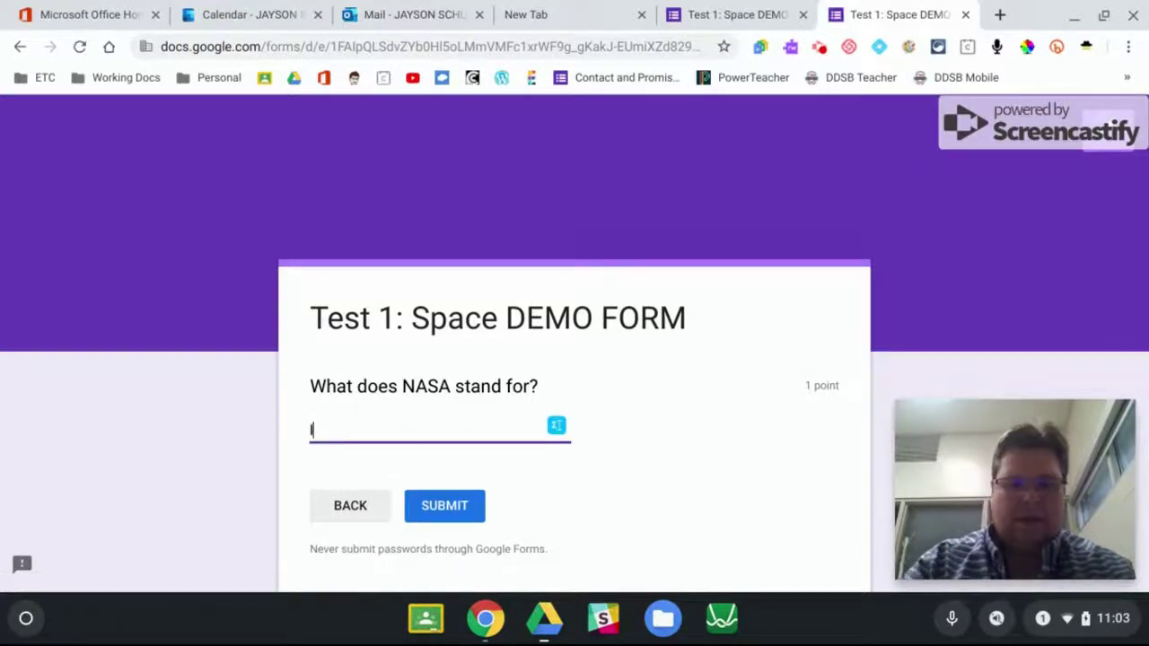
type("I don't know")
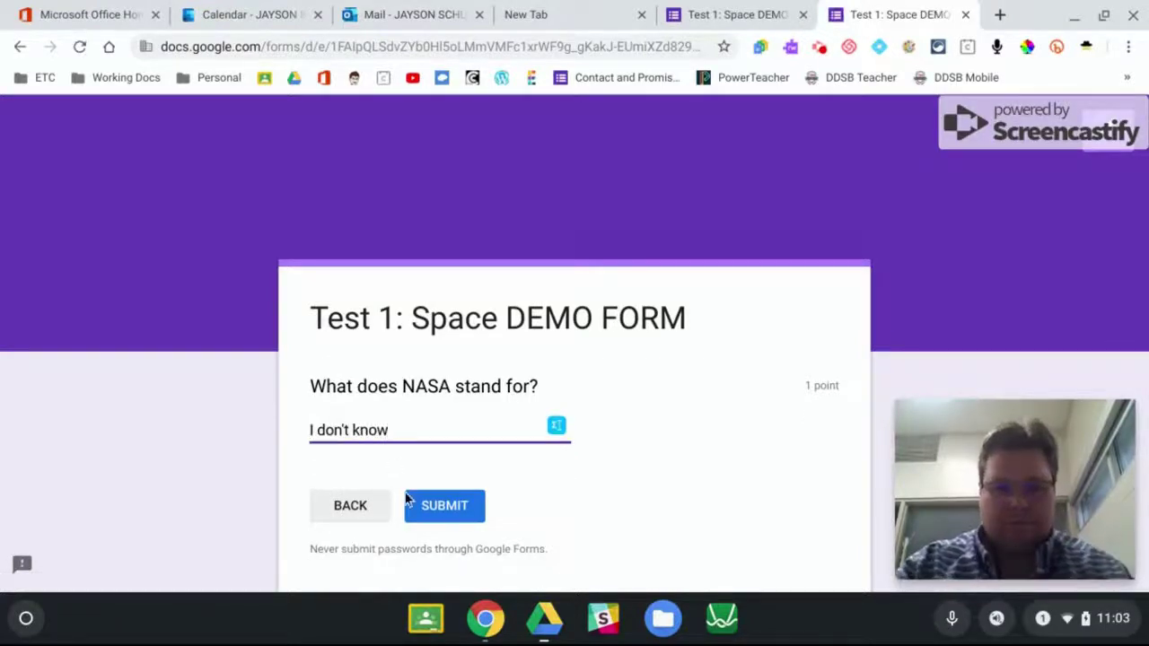
left_click(448, 508)
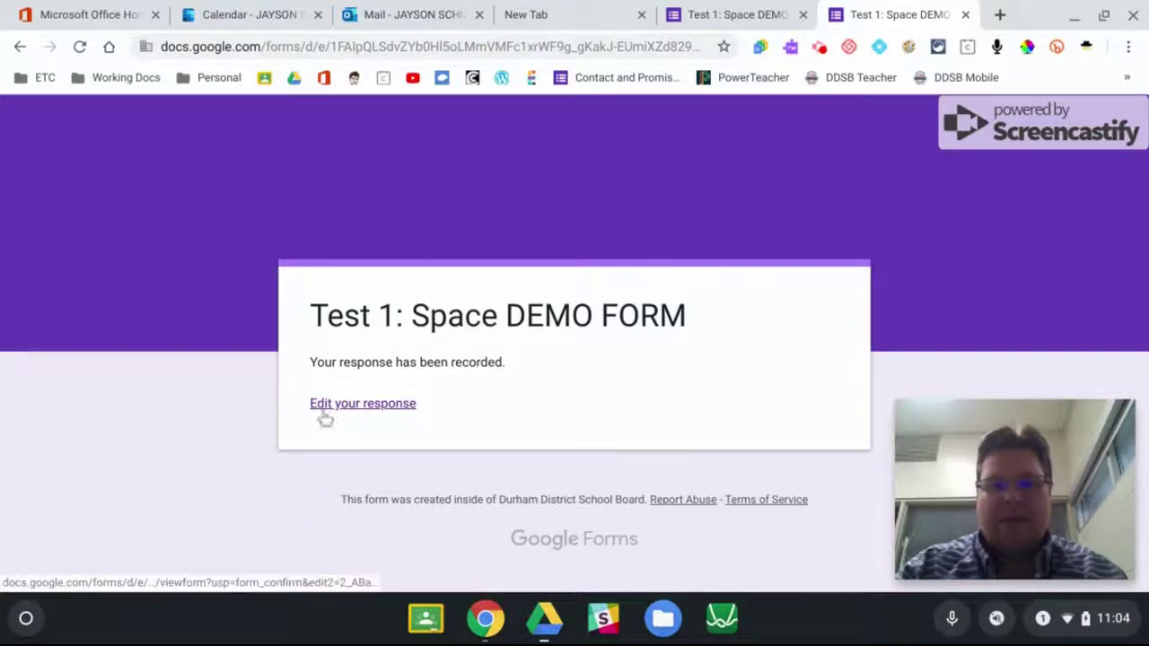
Edit the response to add the respondent's surname and NASA's full name, then resubmit
left_click(383, 407)
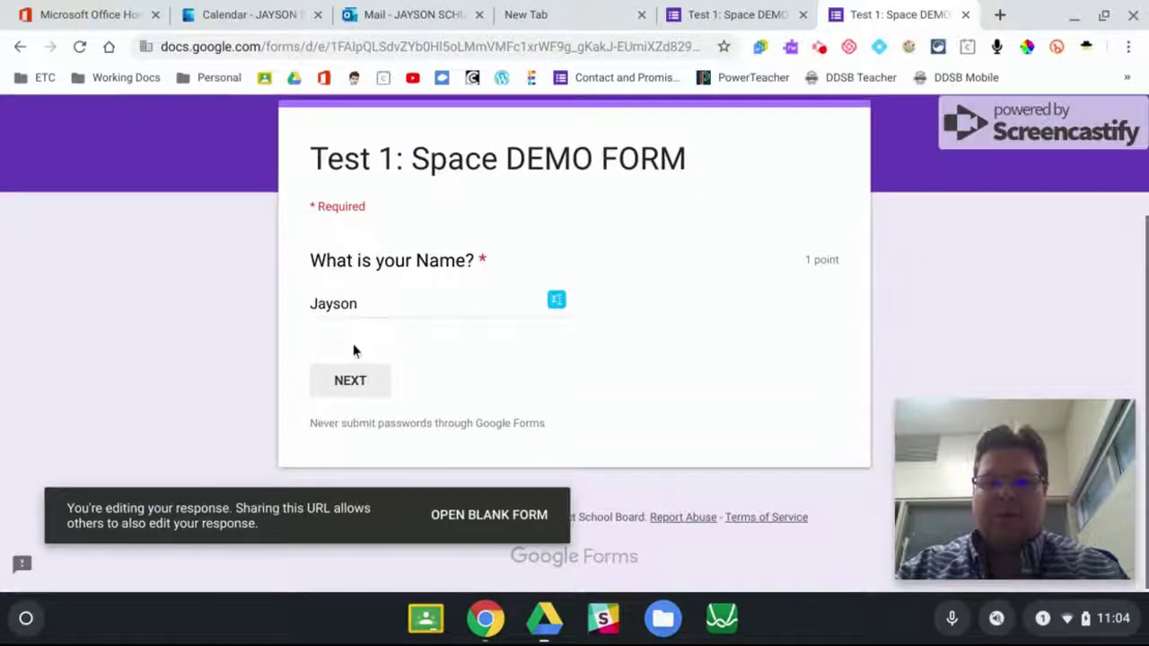
left_click(372, 306)
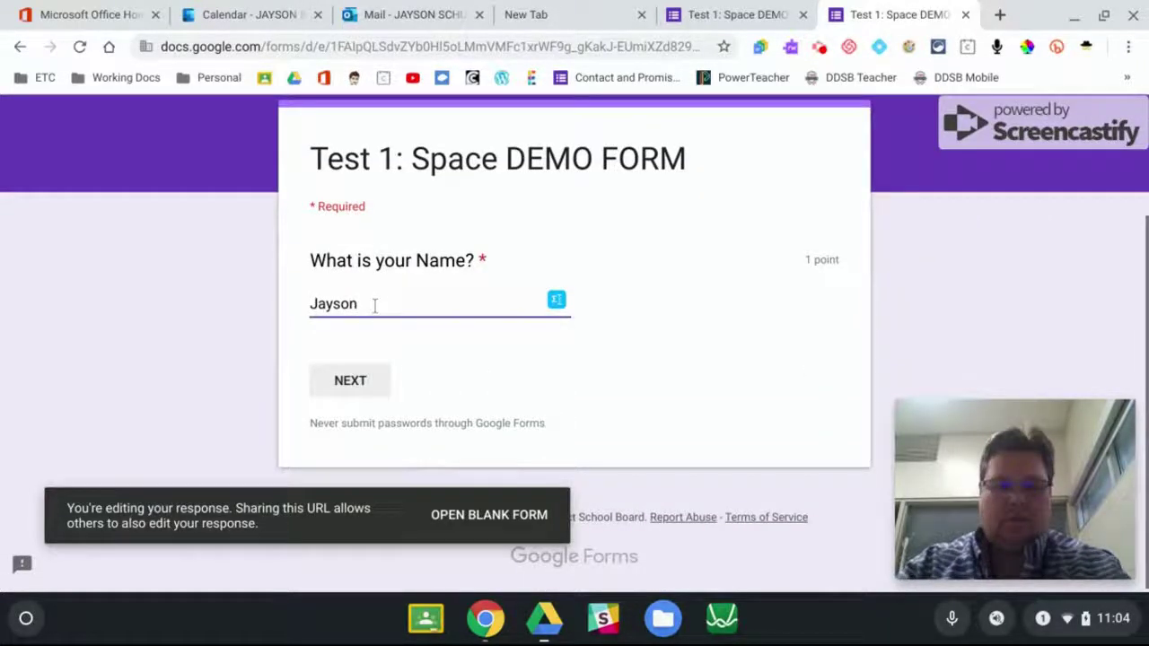
type("Schultz")
left_click(354, 381)
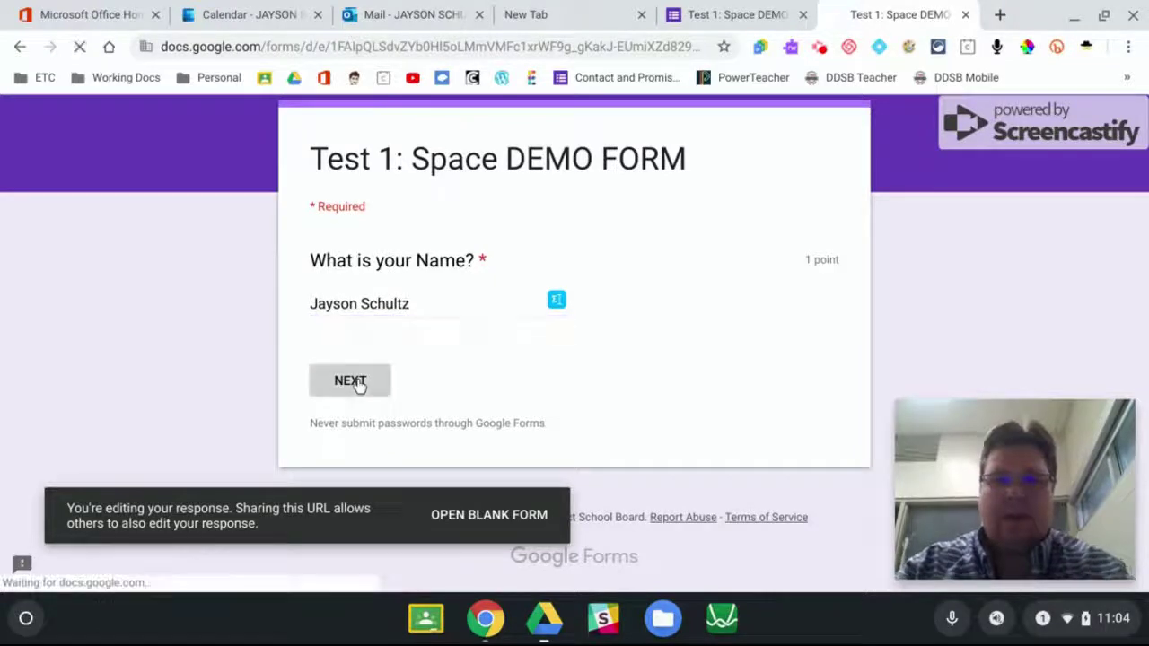
left_click_drag(431, 430, 276, 431)
type("National Aeronautics and Space Administration")
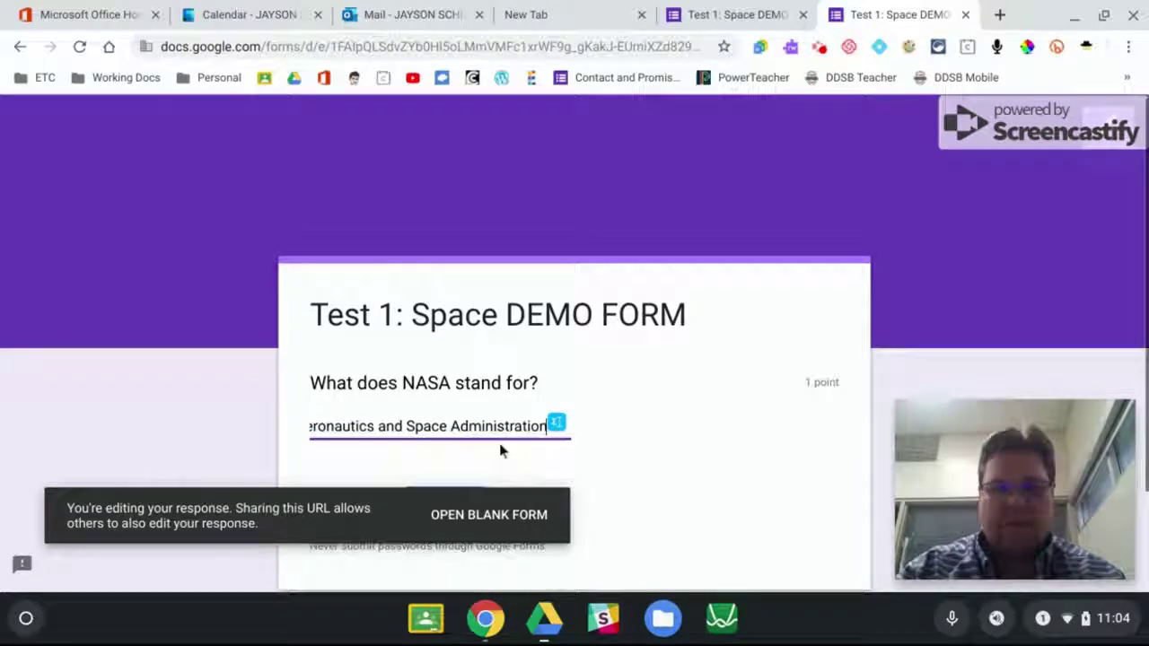
scroll(516, 438, "down", 3)
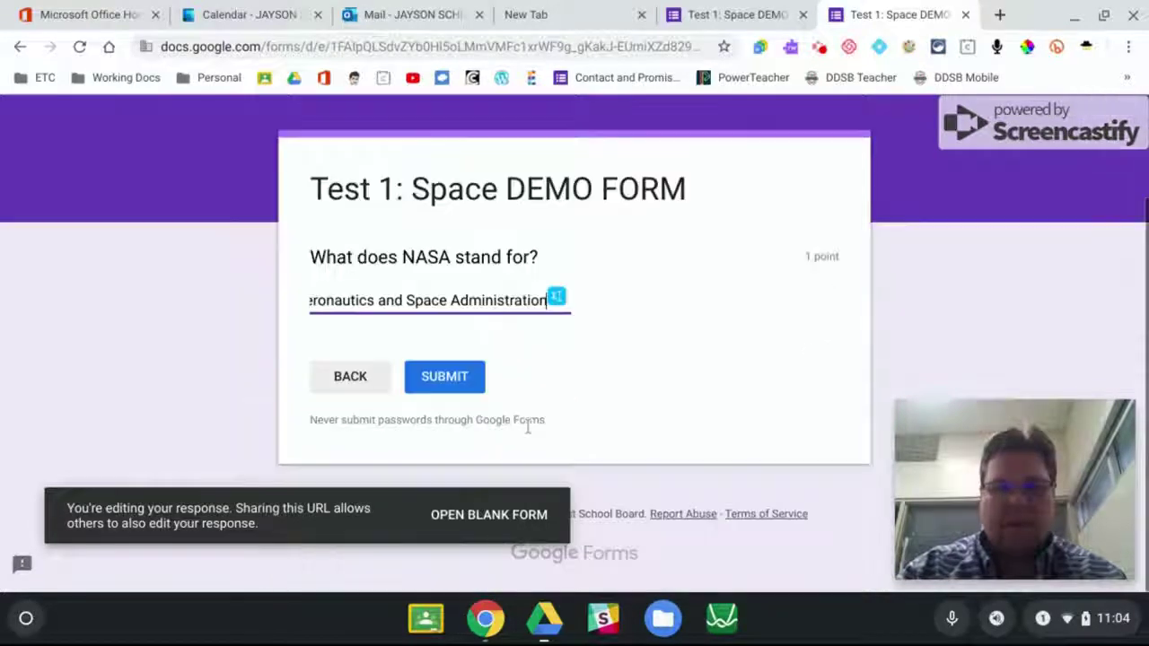
left_click(447, 381)
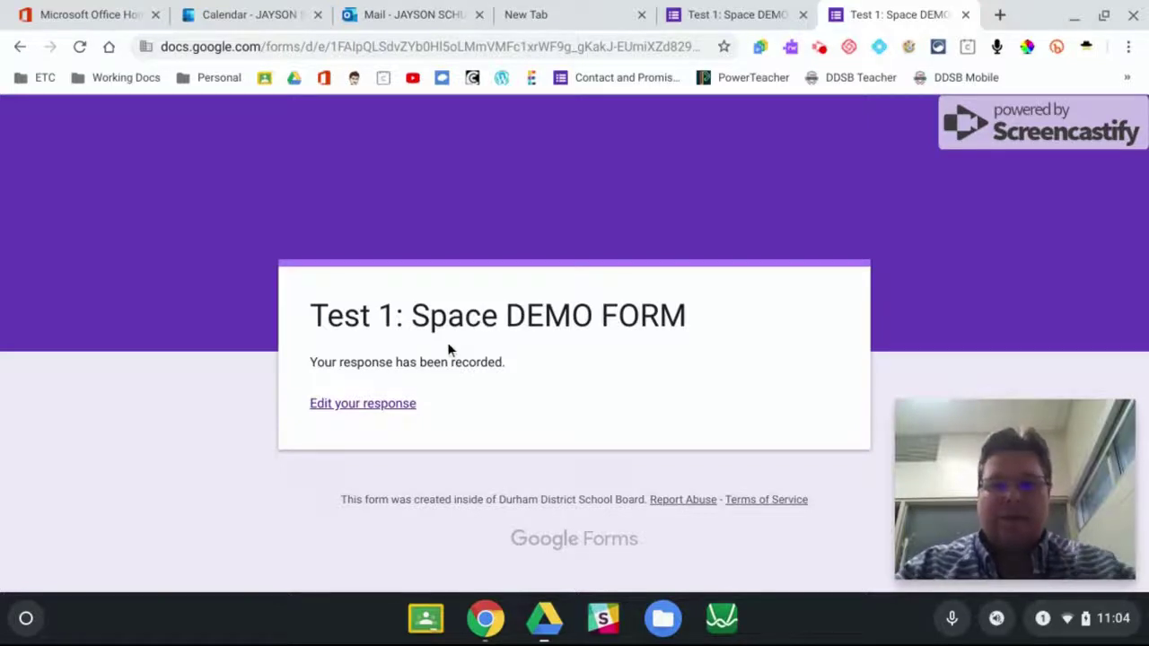
In the editor's settings, uncheck Edit after submit and save
left_click(734, 14)
scroll(498, 350, "down", 8)
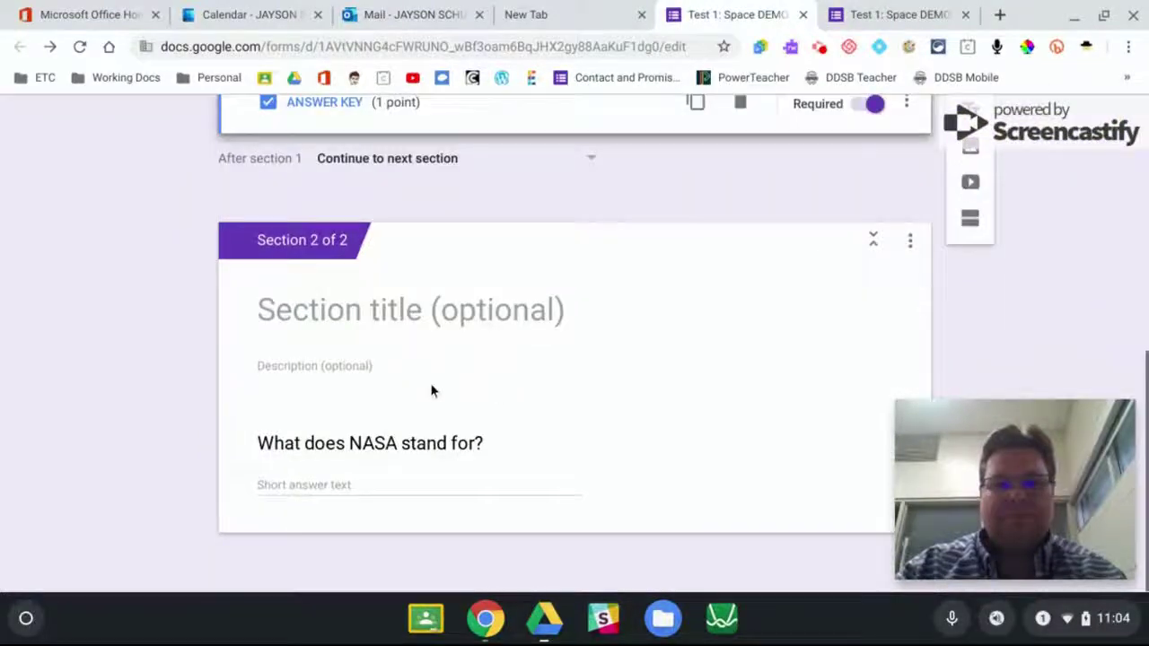
scroll(413, 371, "up", 7)
scroll(864, 187, "up", 1)
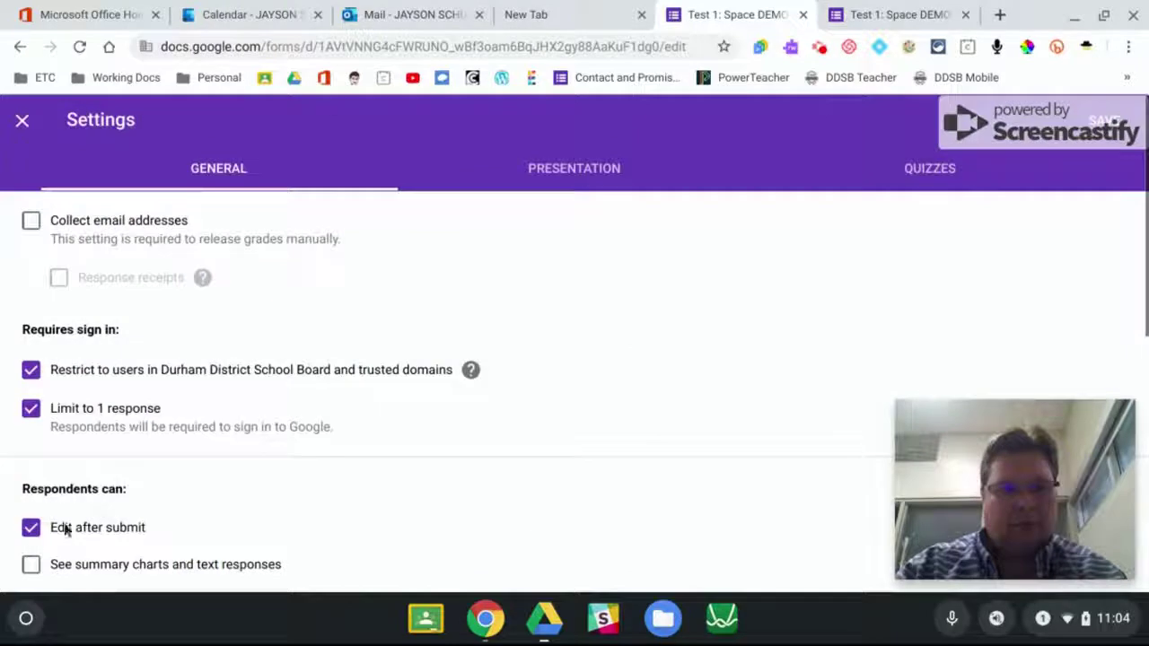
left_click(31, 528)
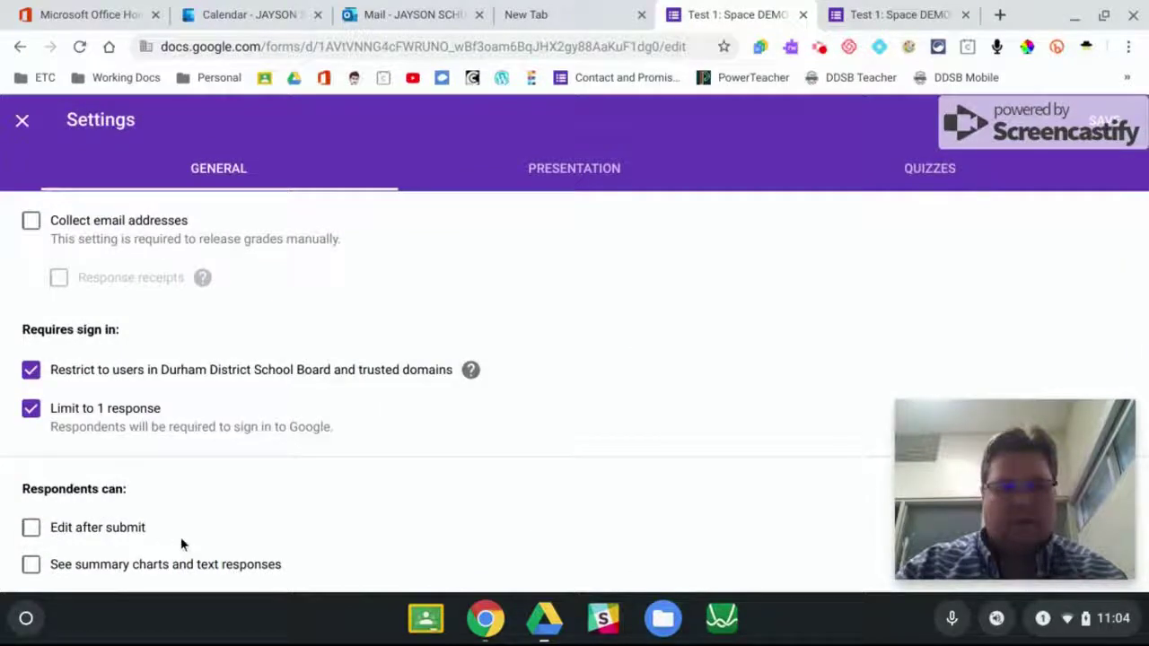
left_click(1107, 124)
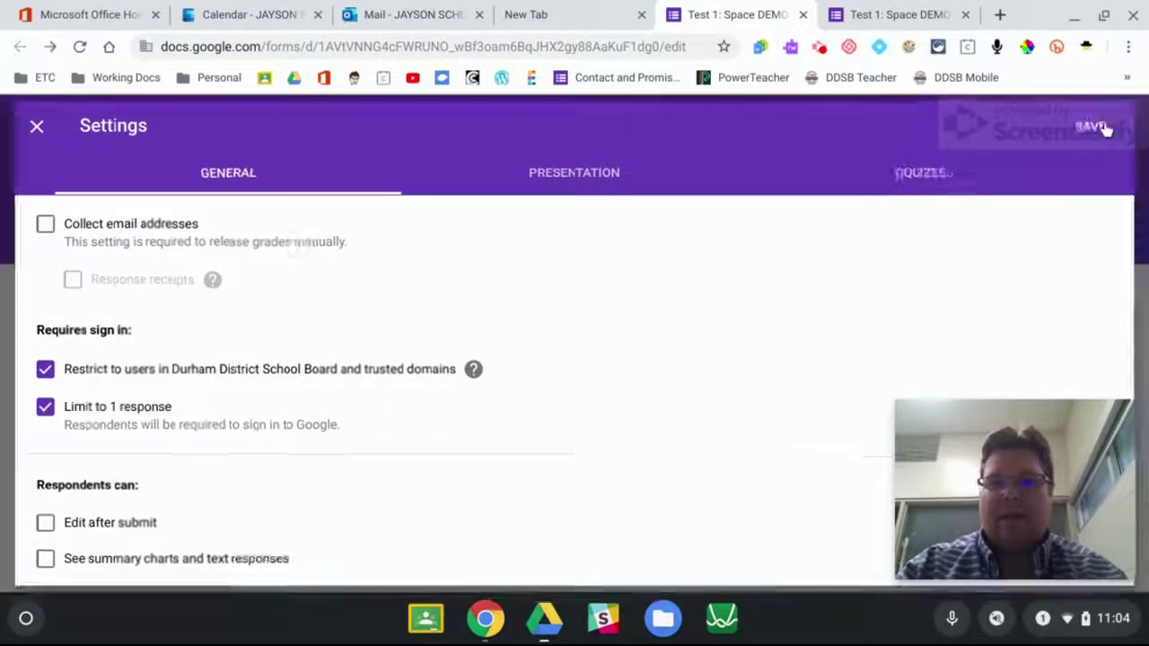
Try Edit your response on the student tab, get 'Resource unavailable', and return to the editor
left_click(883, 14)
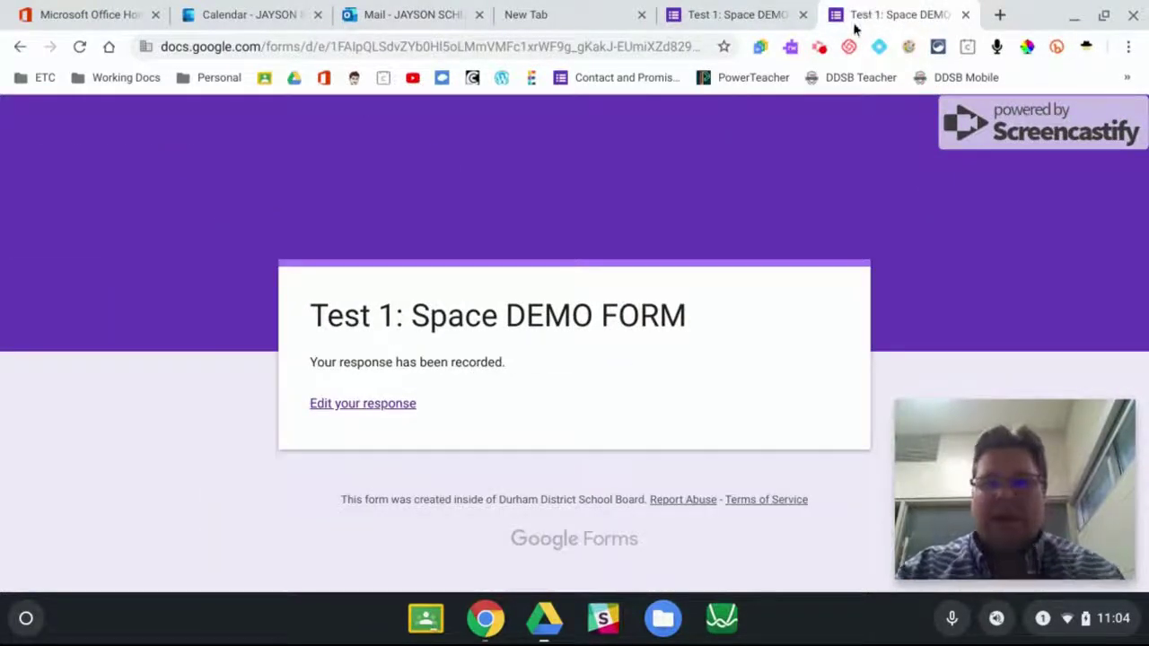
left_click(348, 412)
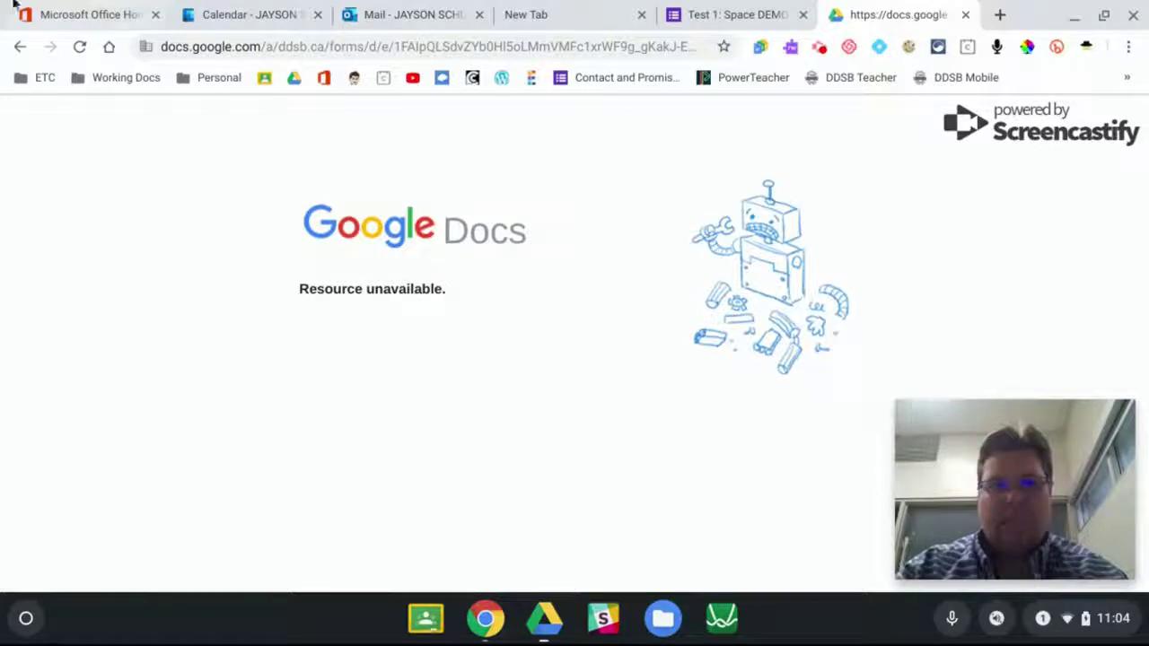
left_click(19, 47)
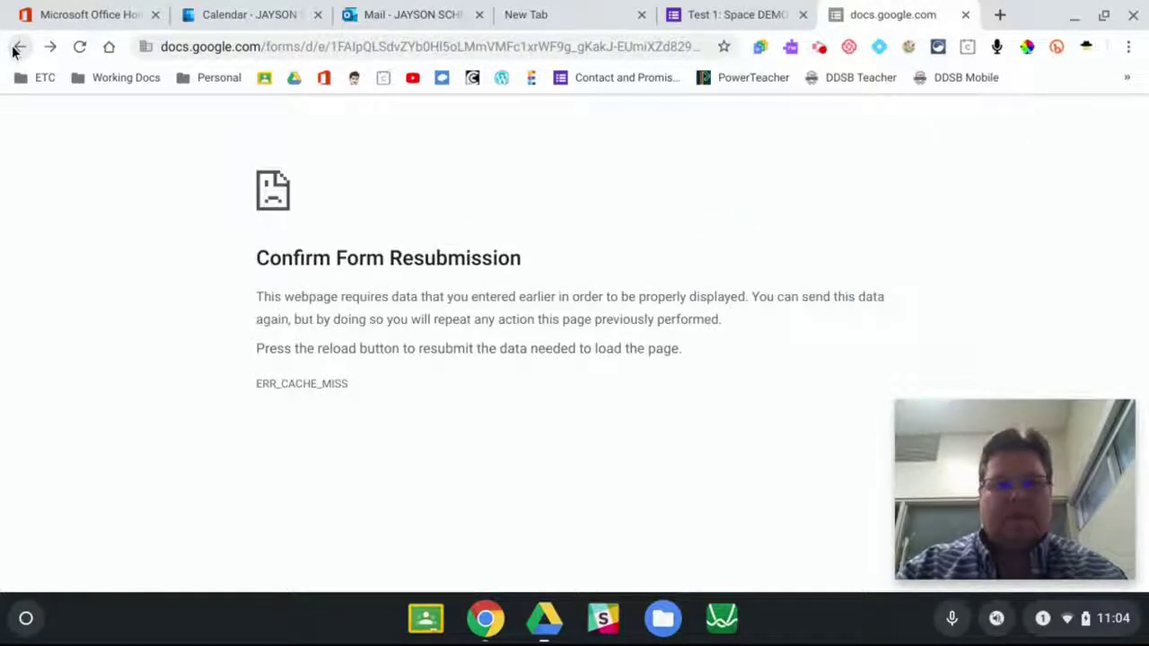
left_click(731, 22)
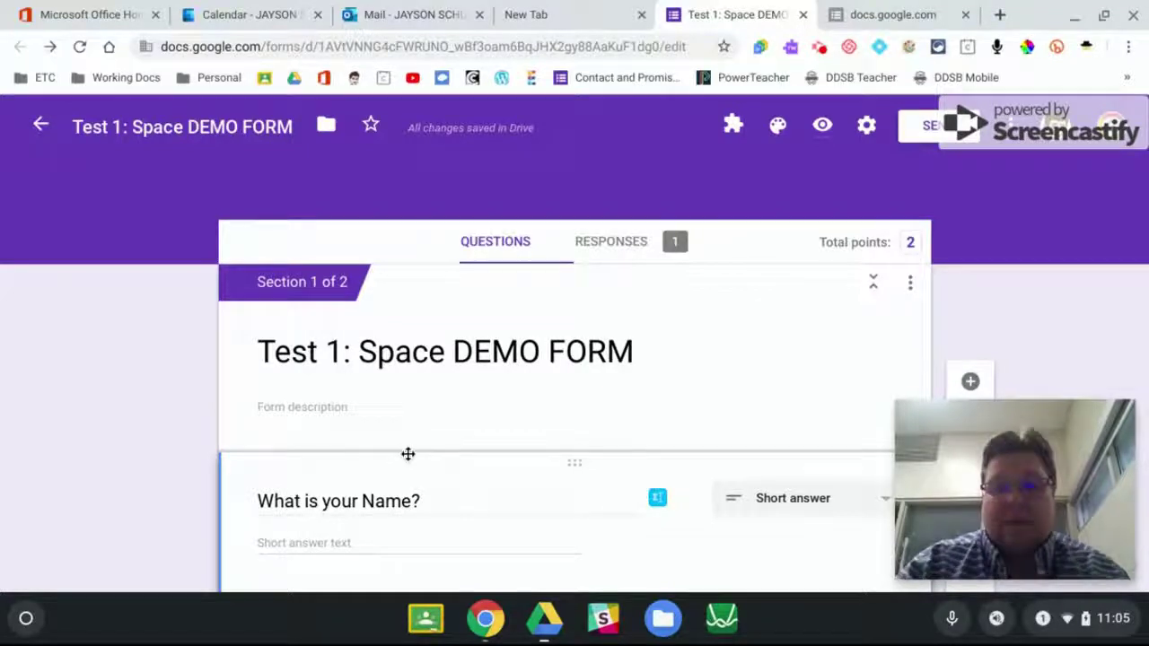
Scroll to Section 2 and select the 'What does NASA stand for?' question card
scroll(407, 453, "down", 4)
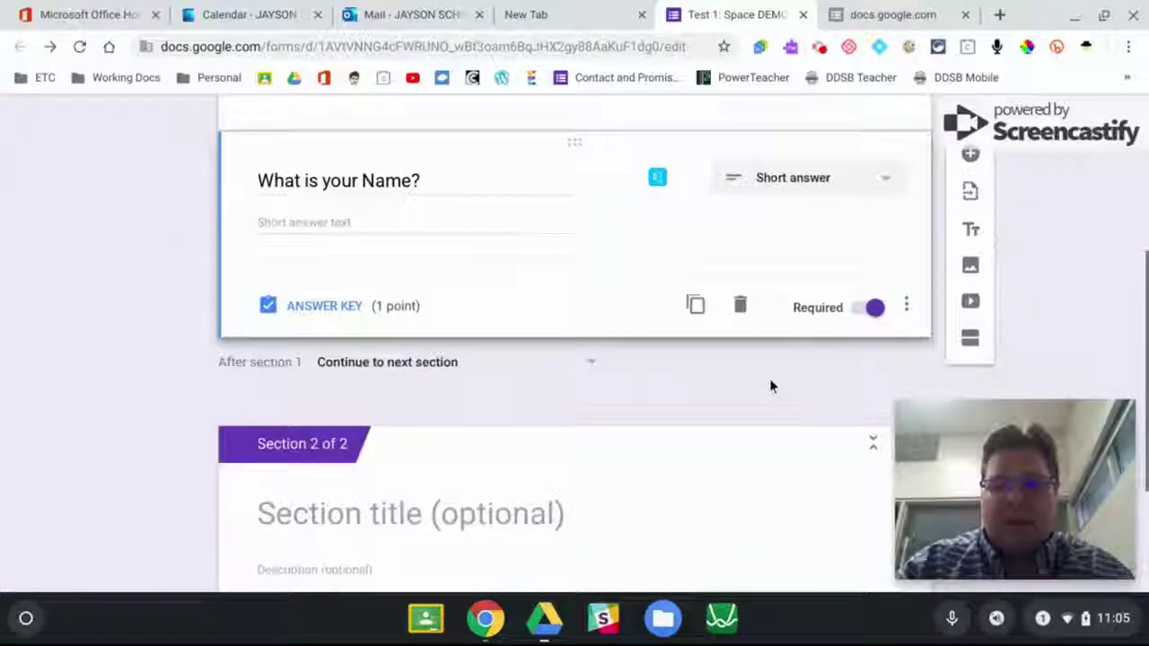
scroll(861, 297, "down", 1)
scroll(859, 301, "down", 1)
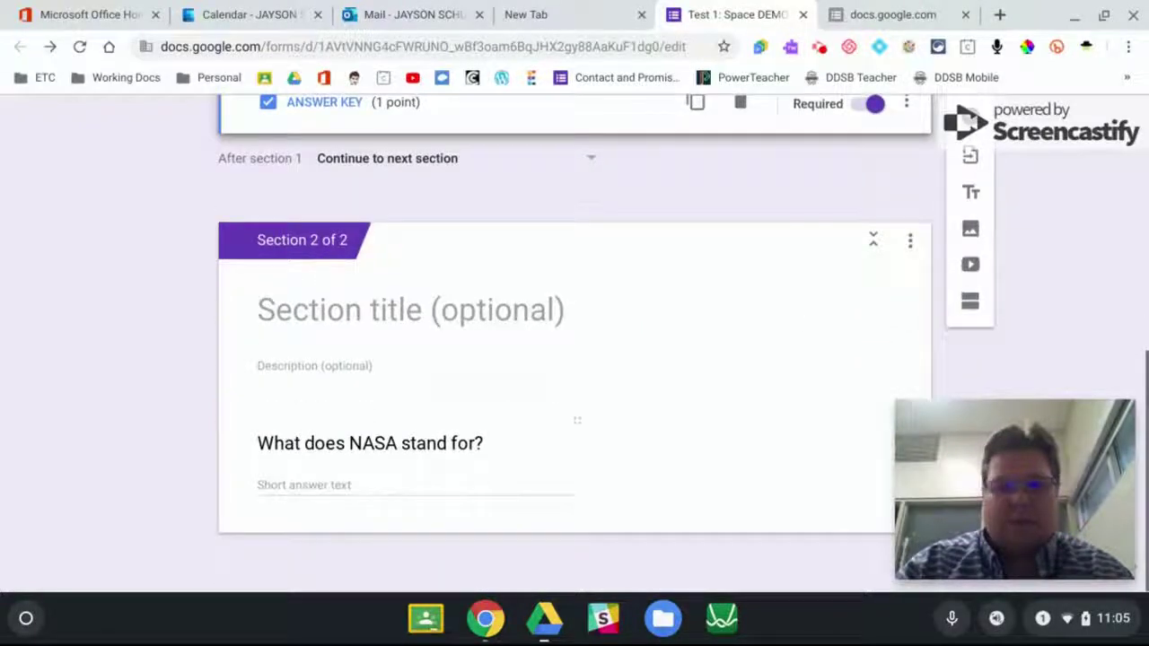
left_click(646, 479)
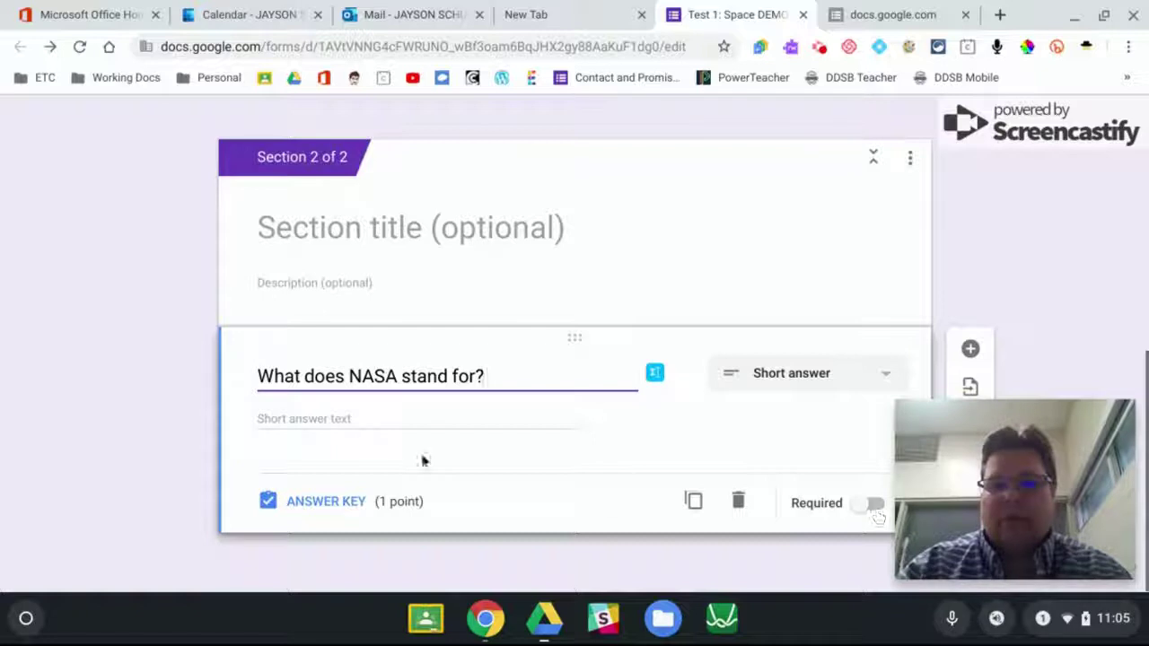
left_click(262, 427)
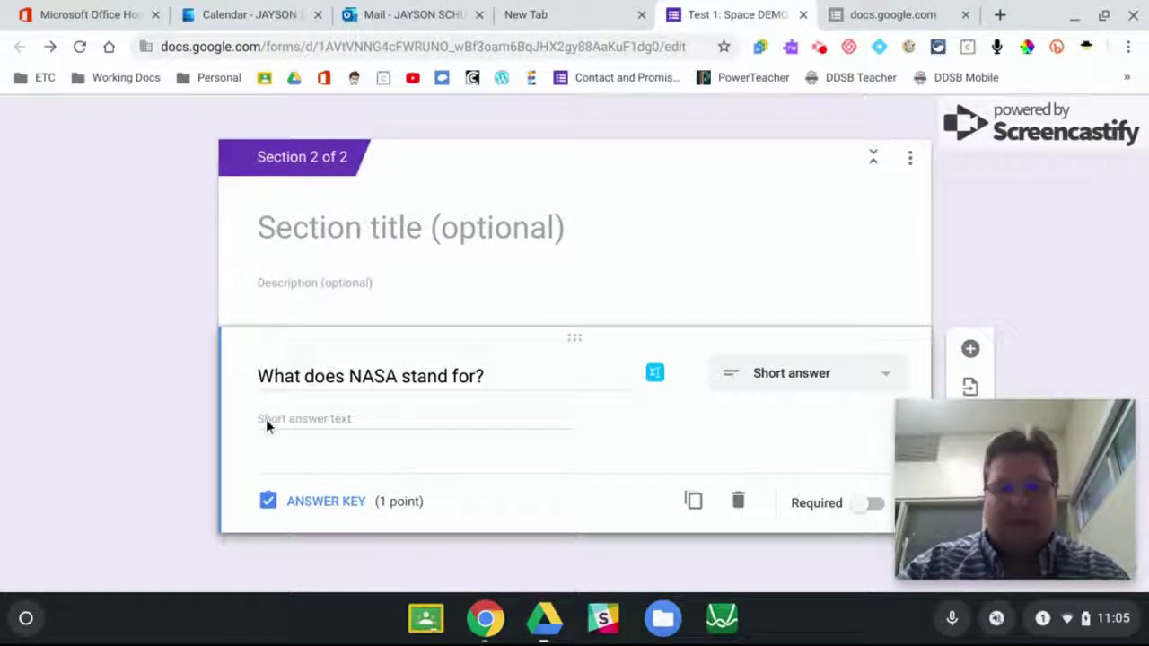